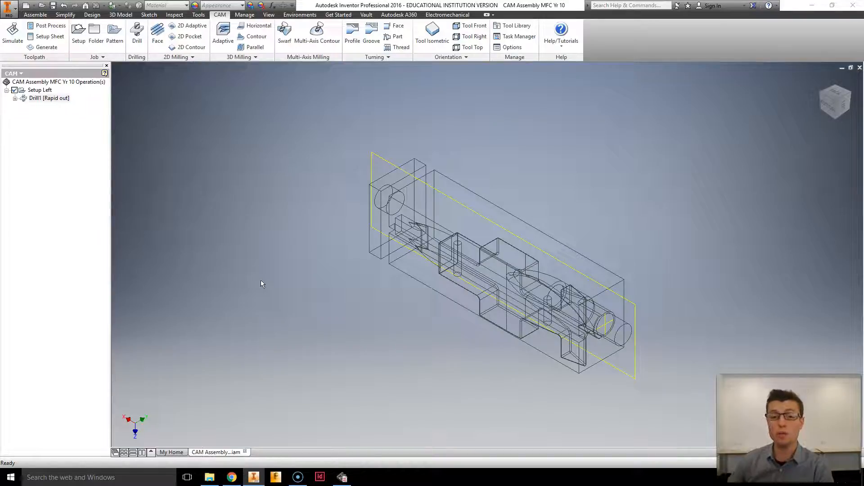
click(475, 188)
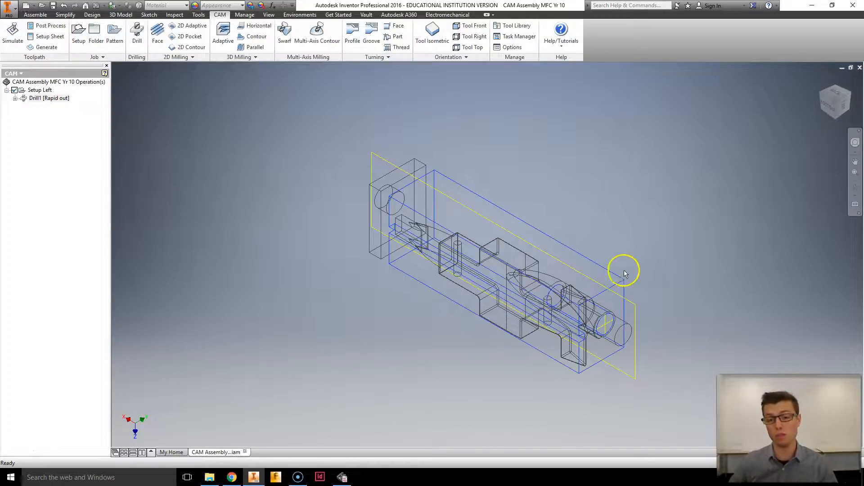
shift+middle_drag(604, 399, 565, 442)
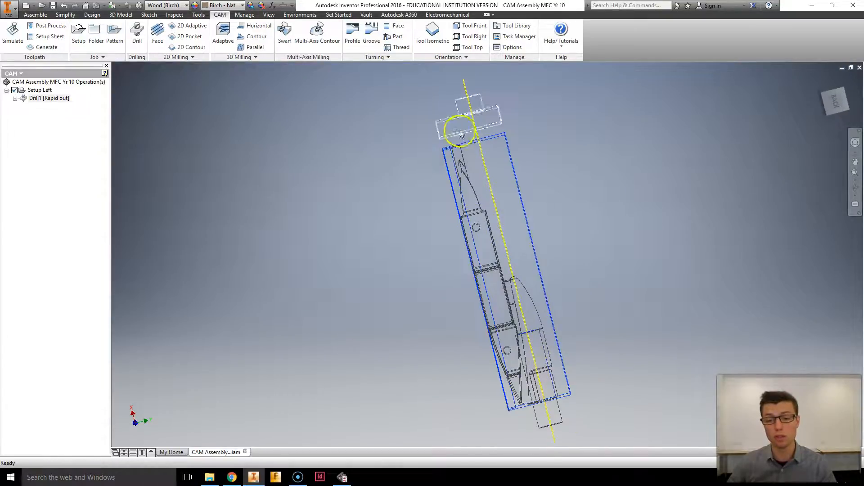
shift+middle_drag(479, 388, 490, 345)
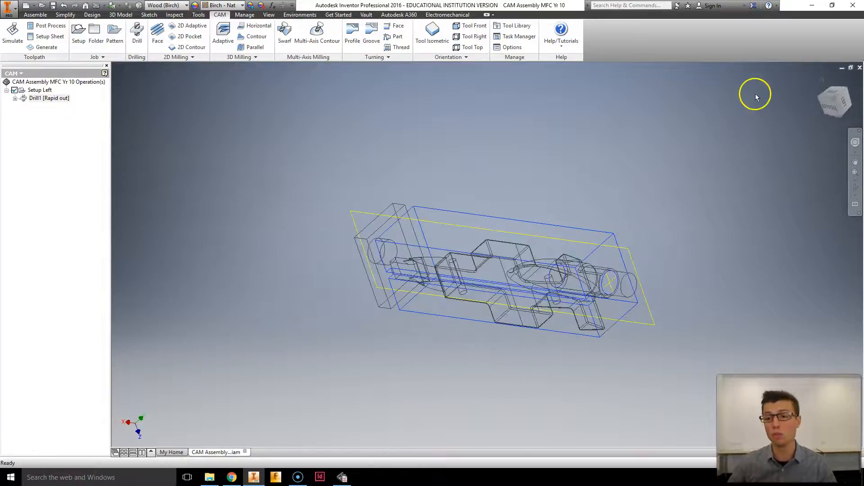
click(836, 101)
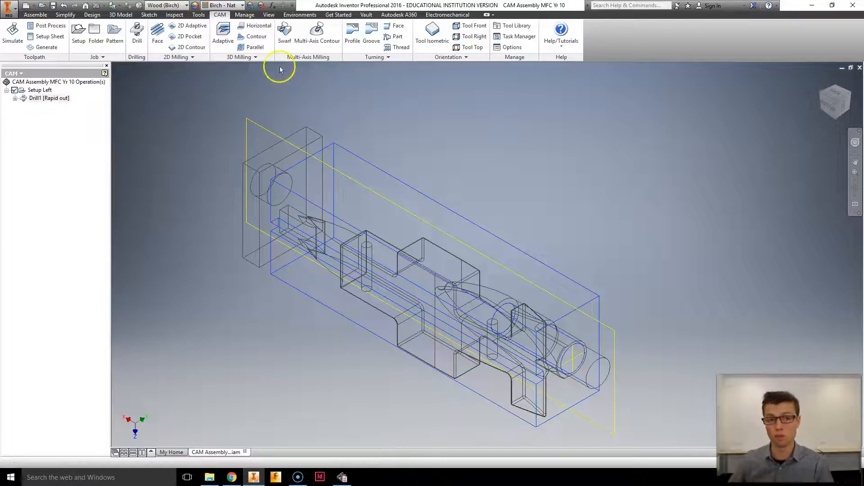
click(247, 57)
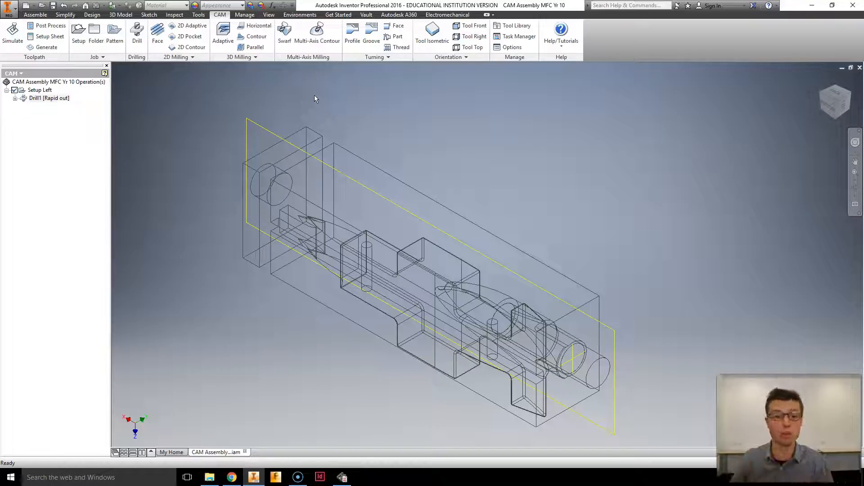
- Start a 3D Pocket clearing operation and use the stock block's upper rectangular edge loop as the selected machining boundary
click(245, 57)
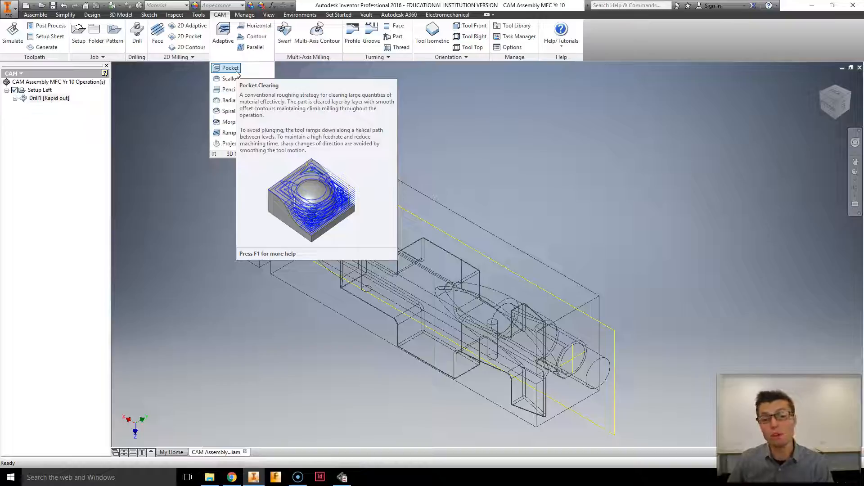
click(236, 70)
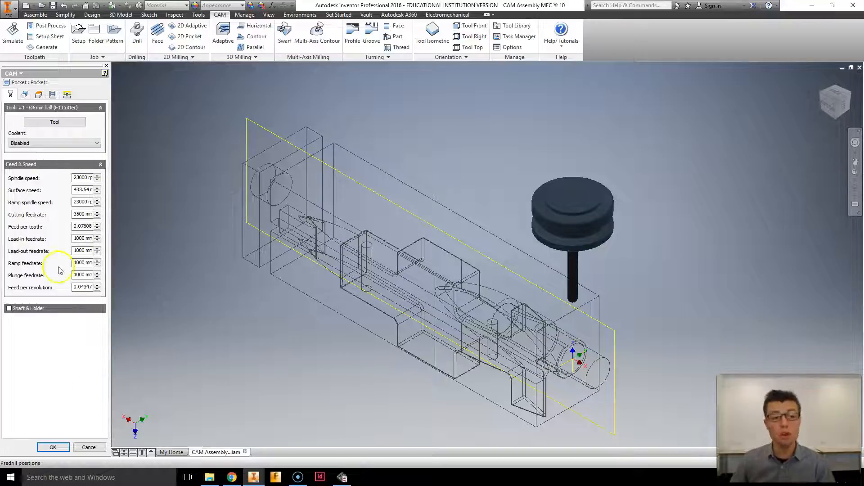
click(25, 94)
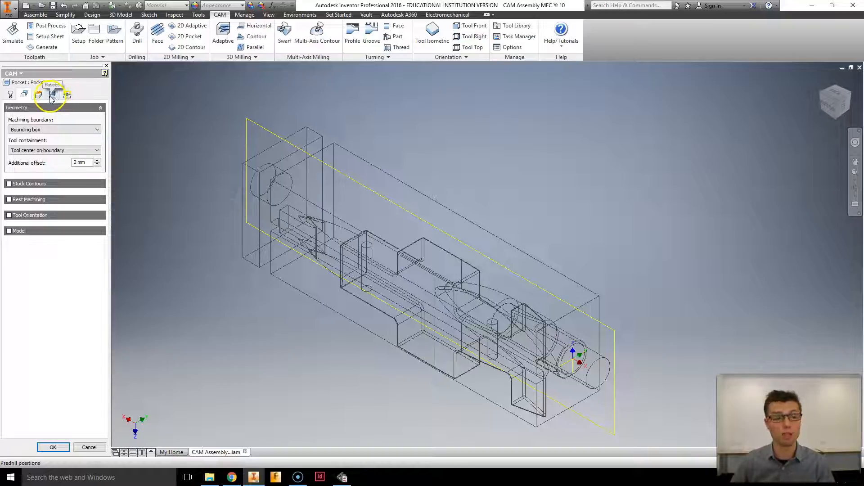
click(32, 130)
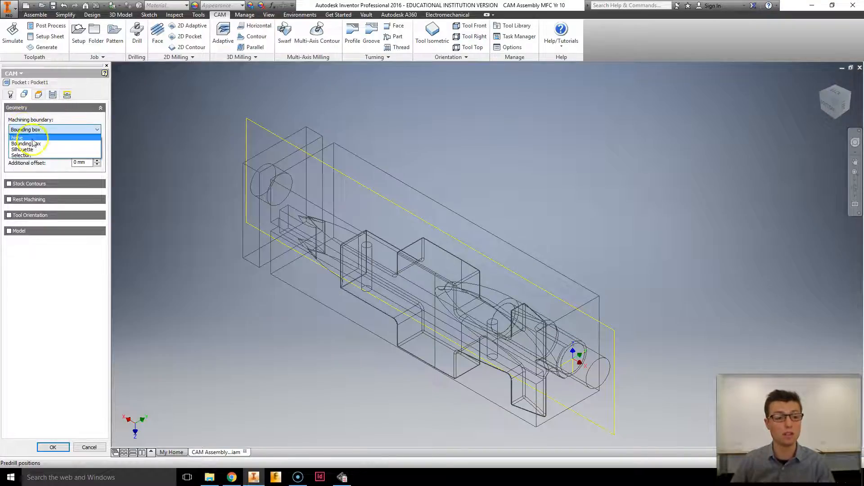
click(32, 156)
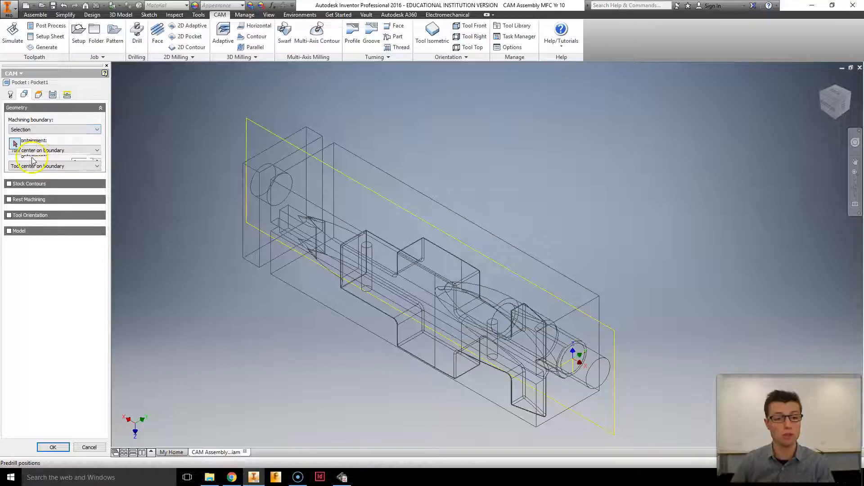
click(407, 188)
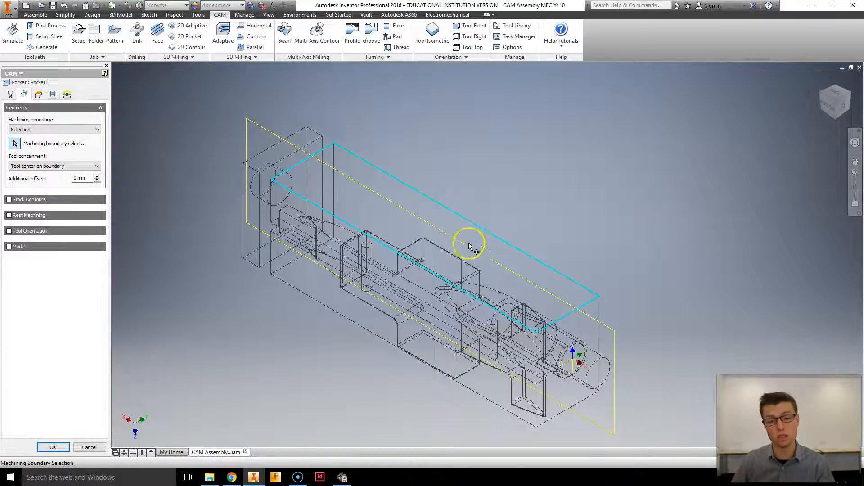
click(454, 207)
- Choose Tool center on boundary as the pocket operation's tool containment
click(25, 166)
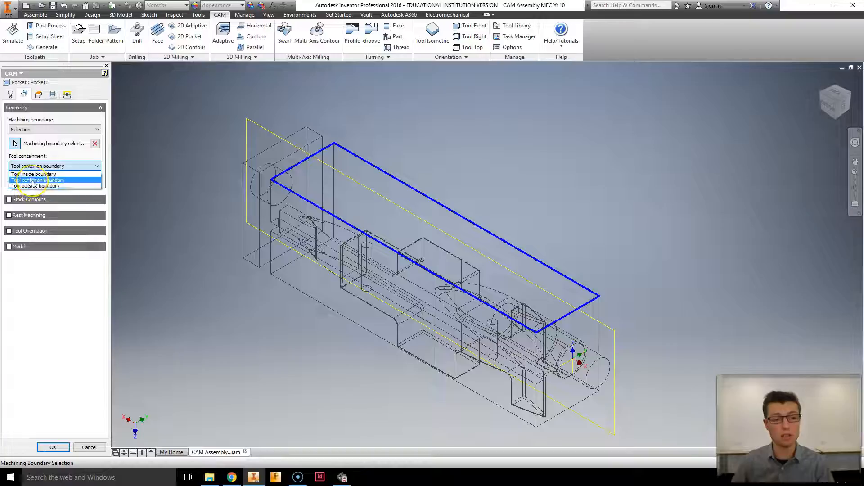
mouse_move(38, 169)
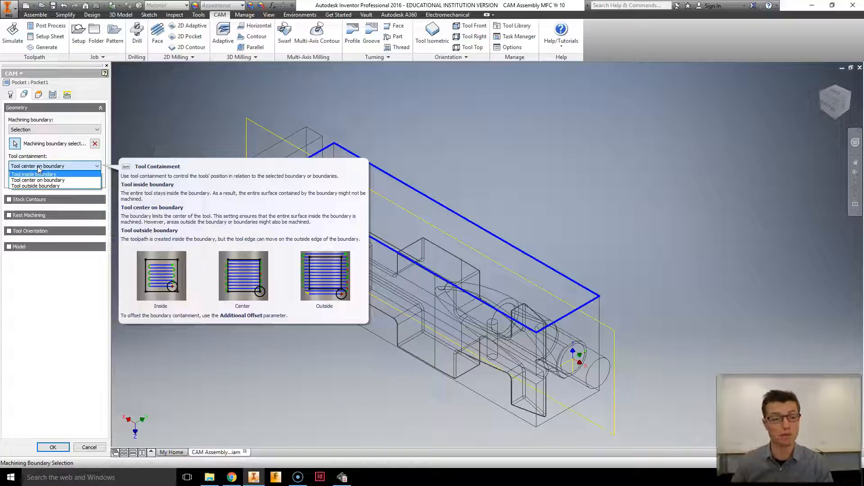
click(38, 180)
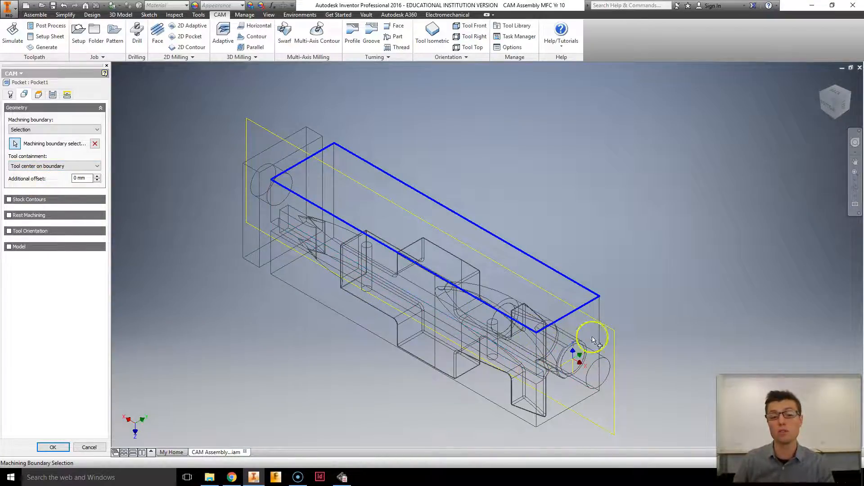
- Set the pocket's clearance height offset to 2.5 mm above the retract height
click(38, 96)
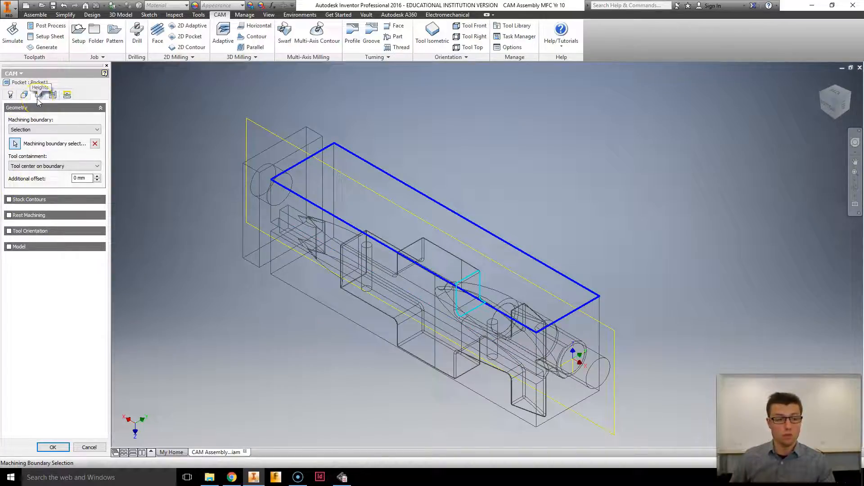
click(101, 111)
click(88, 134)
text(2.5)
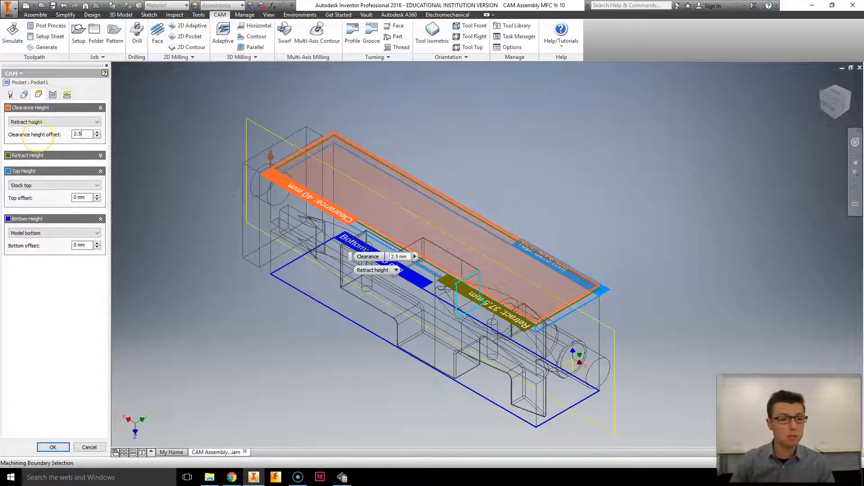
- Reference the pocket's bottom height to Origin (absolute) with an offset of -4 mm
click(80, 233)
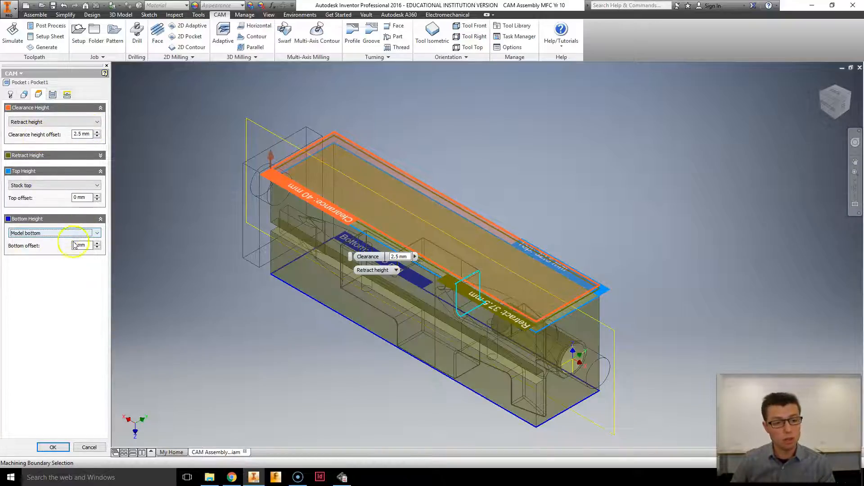
click(80, 234)
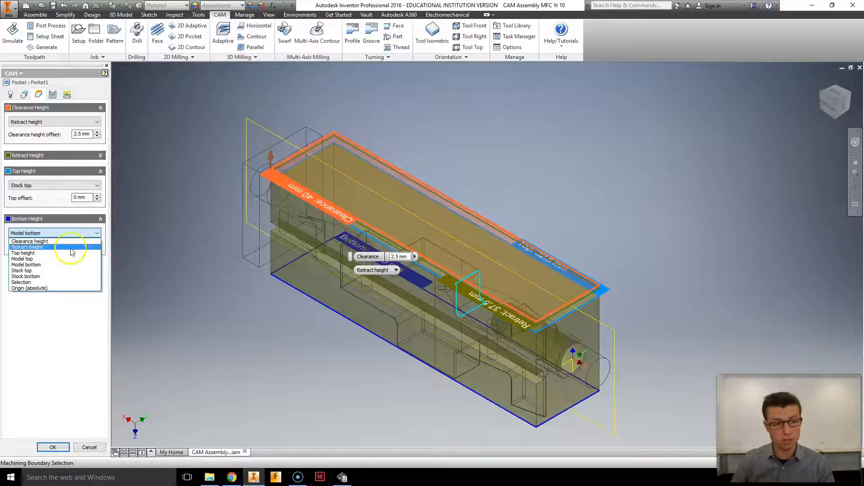
click(41, 287)
click(83, 245)
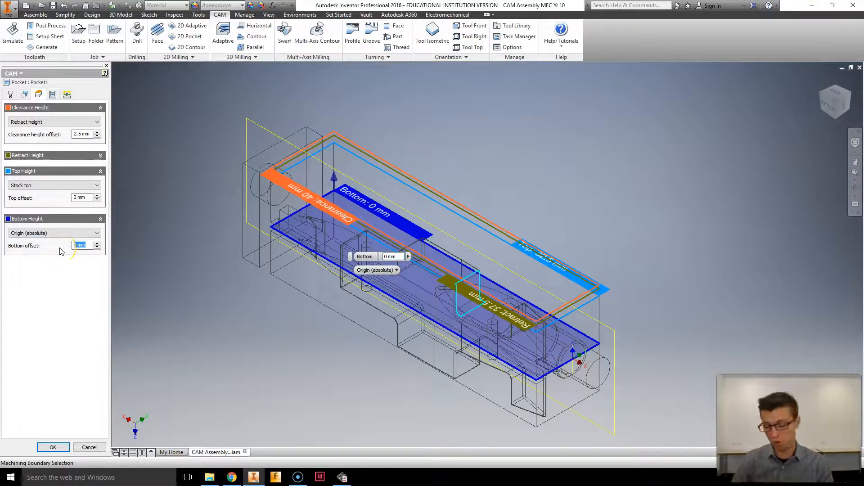
text(-4)
click(82, 197)
shift+middle_drag(314, 366, 361, 373)
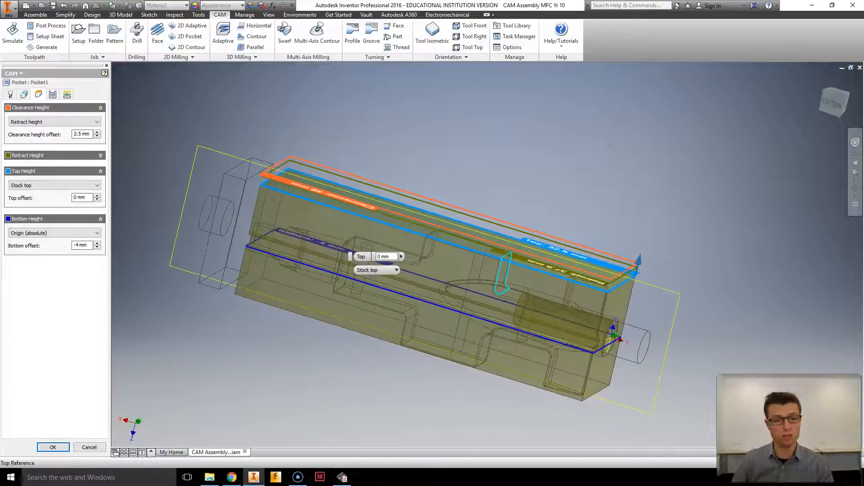
- Enable manual stepover for the pocket passes, with a maximum of 2.4 mm and a minimum of 2 mm
click(53, 94)
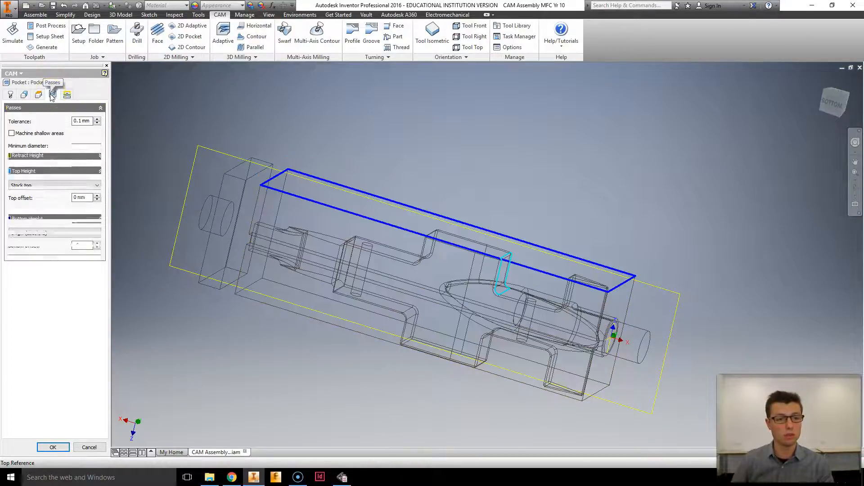
shift+middle_drag(209, 122, 265, 134)
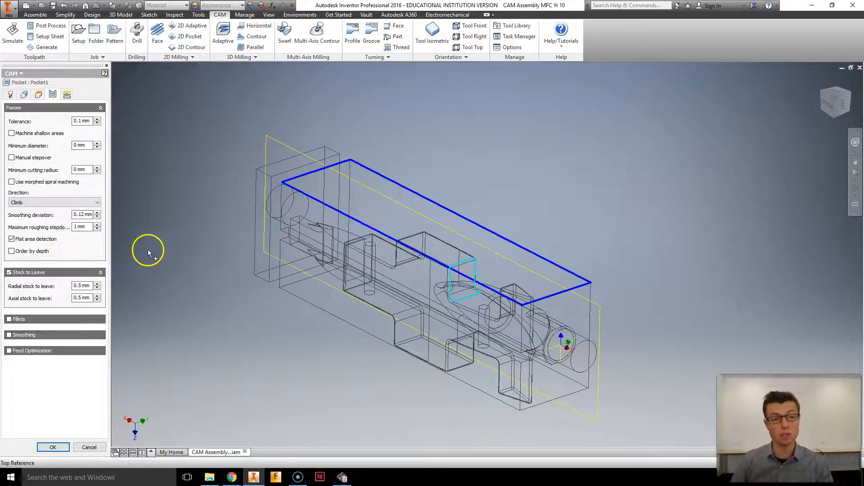
click(12, 158)
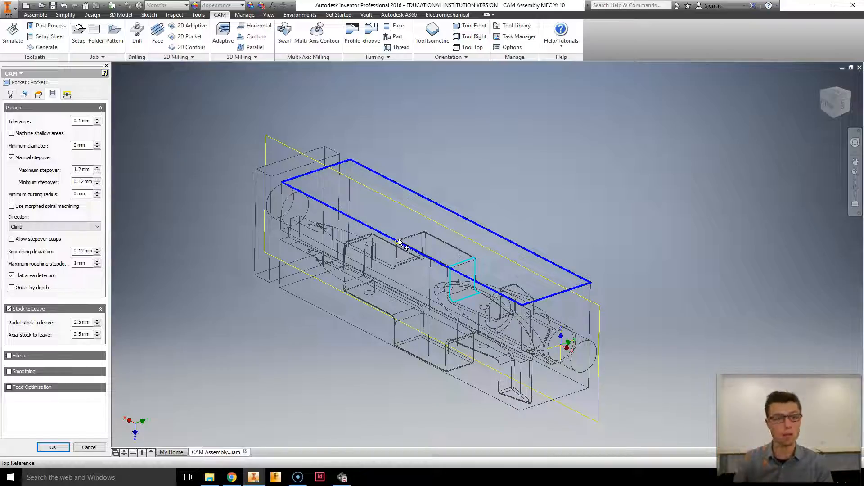
double_click(80, 168)
text(2)
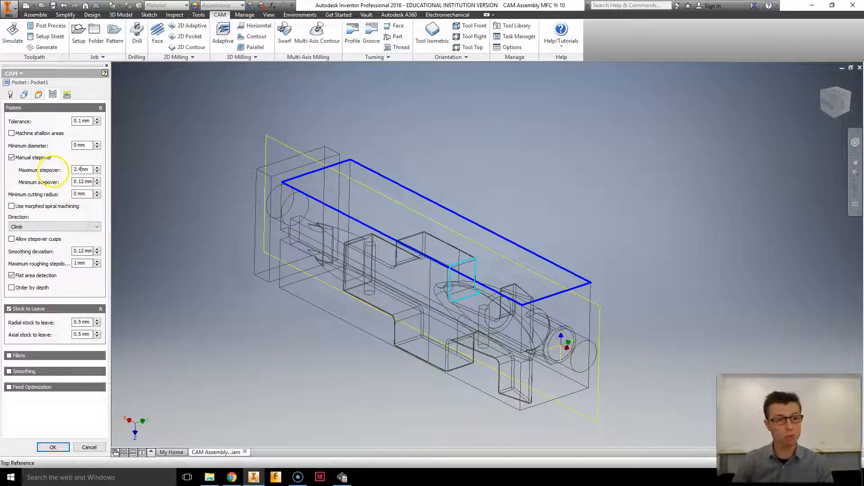
click(80, 183)
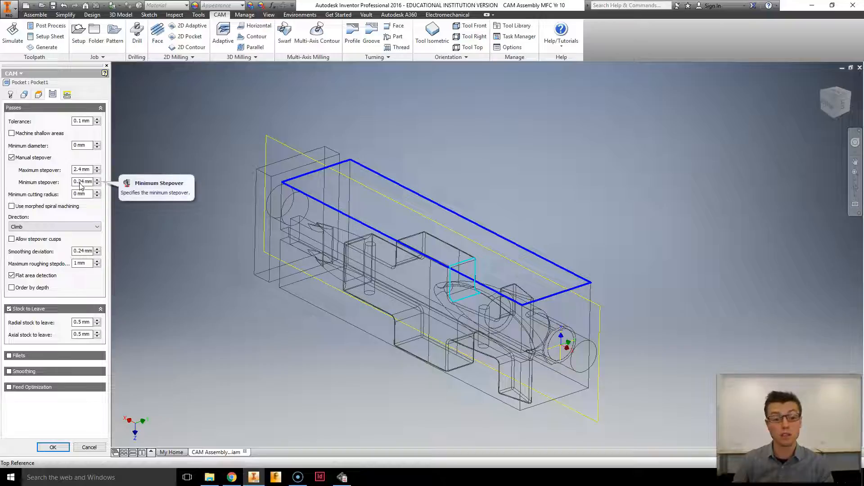
double_click(80, 182)
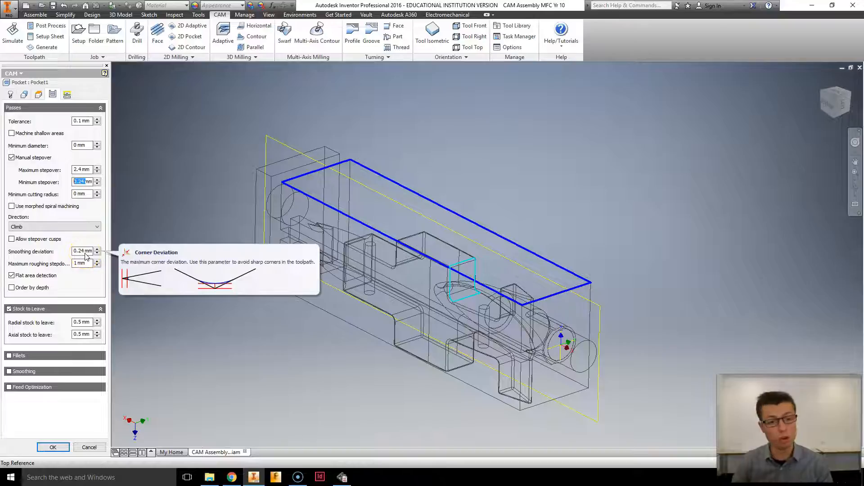
text(2)
click(77, 174)
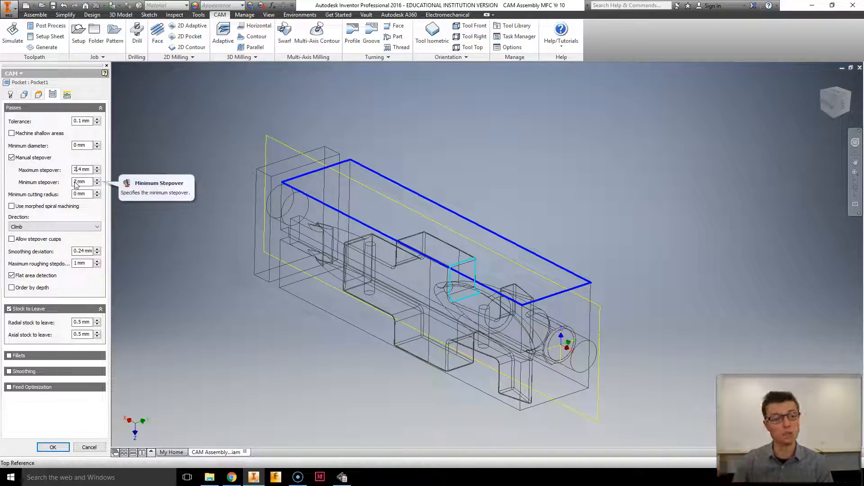
- Set the pocket's cutting direction to Both ways and its maximum roughing stepdown to 10 mm
click(33, 228)
click(38, 265)
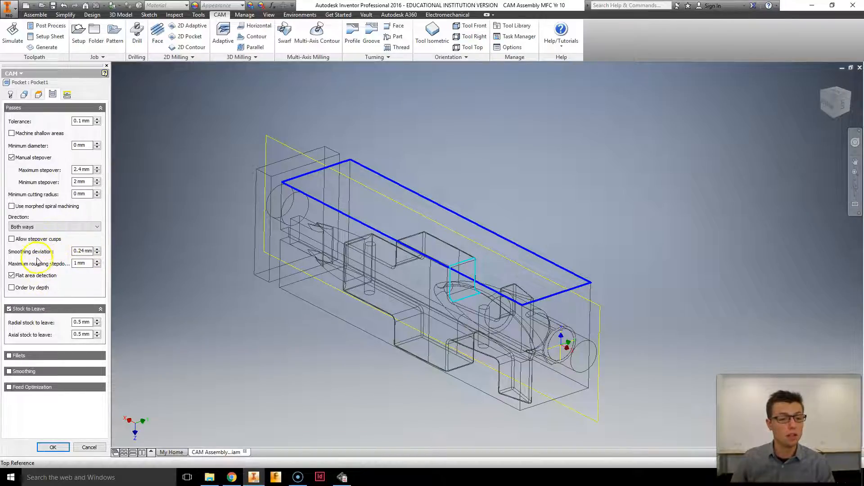
click(75, 268)
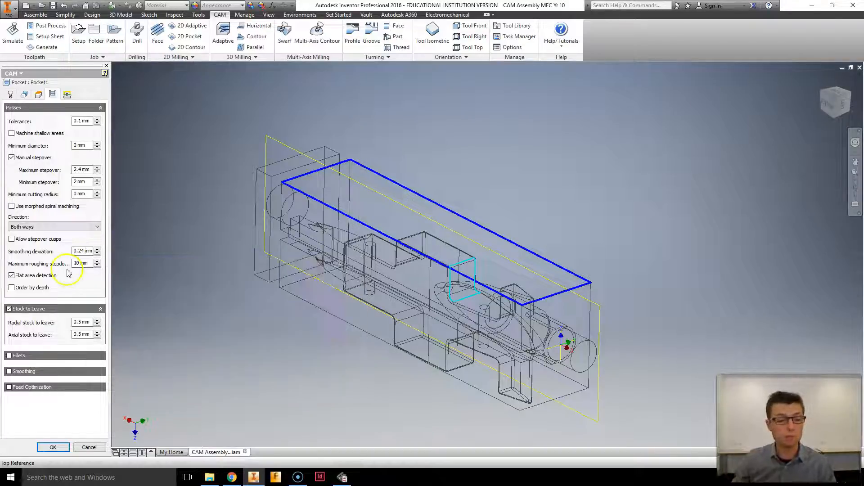
mouse_move(74, 265)
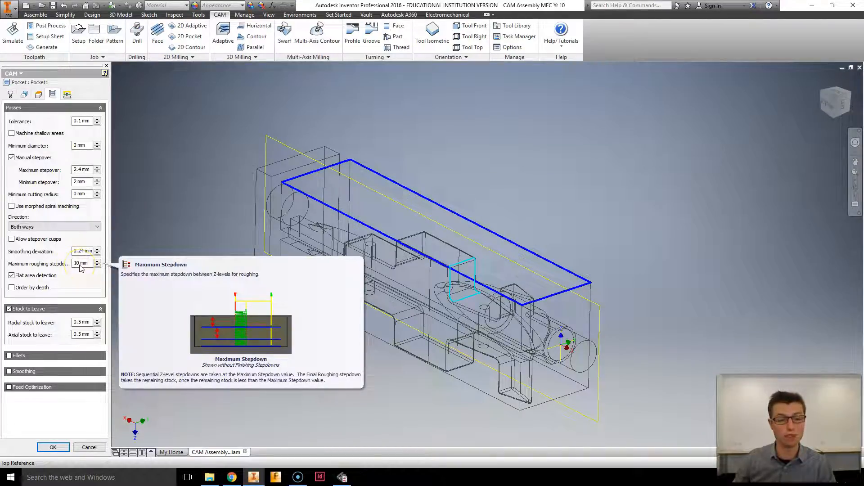
click(77, 268)
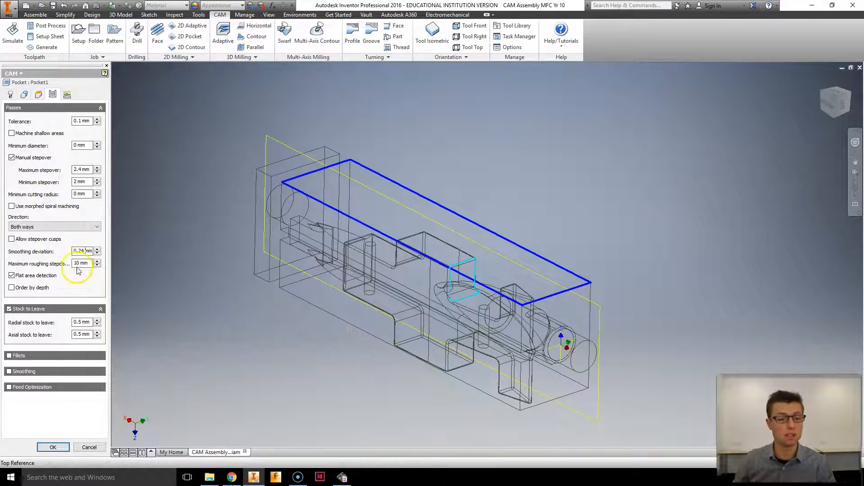
- Accept the Pocket operation's settings and generate its roughing toolpath
click(82, 336)
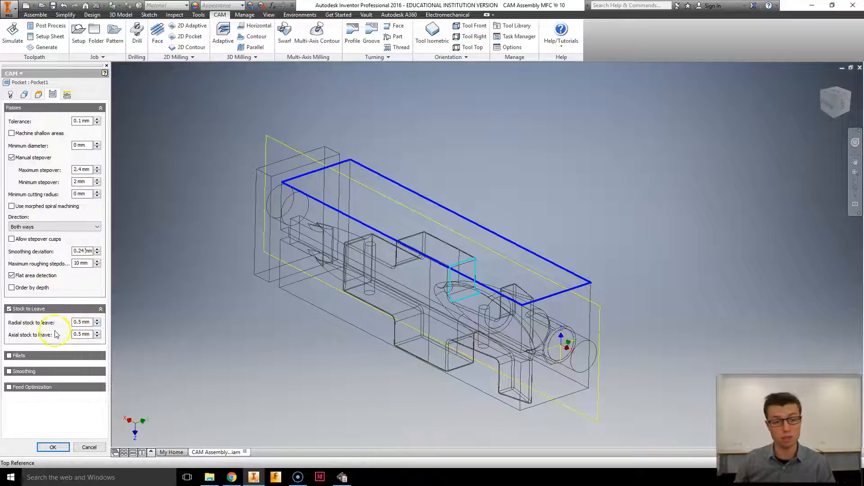
click(25, 95)
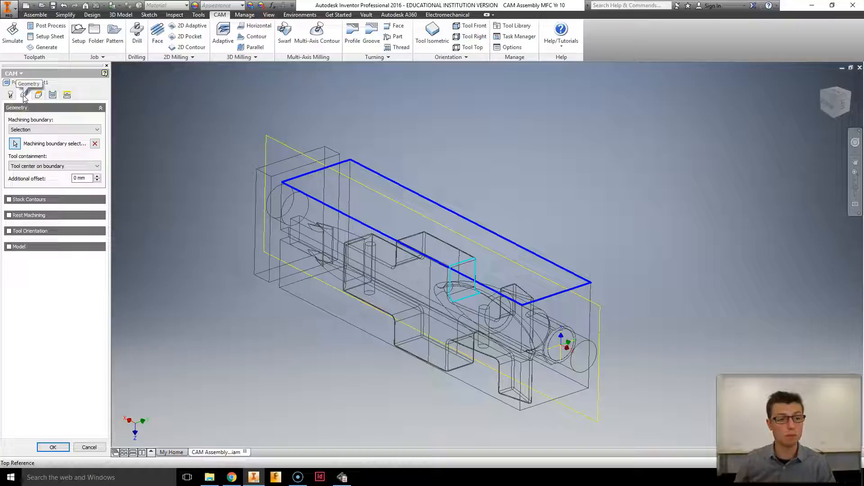
click(58, 448)
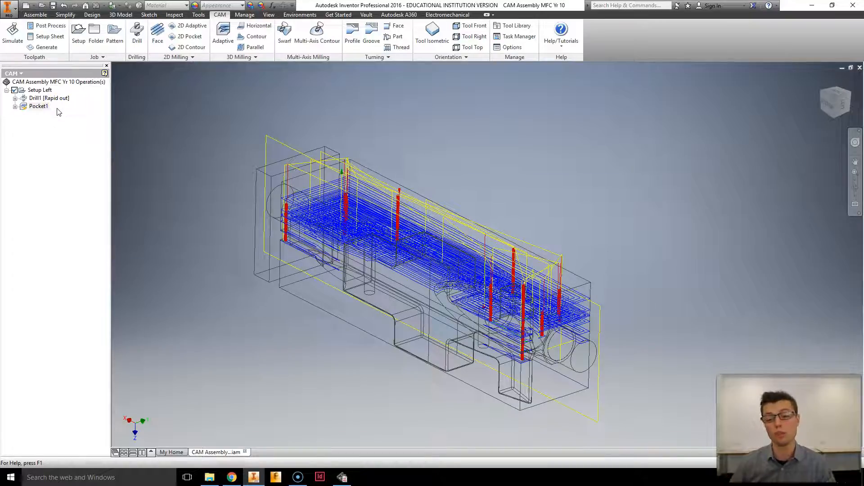
shift+middle_drag(316, 357, 276, 328)
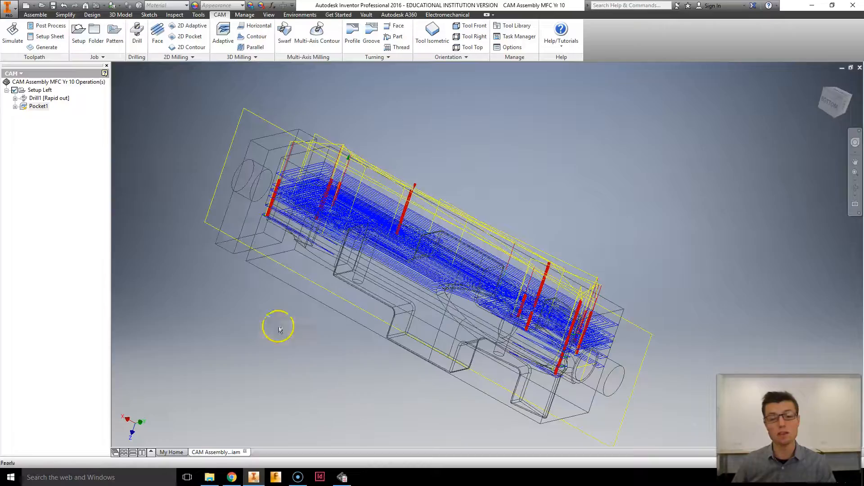
- Simulate the Pocket roughing toolpath on the stock and raise the playback speed to maximum so it runs to the end
click(13, 32)
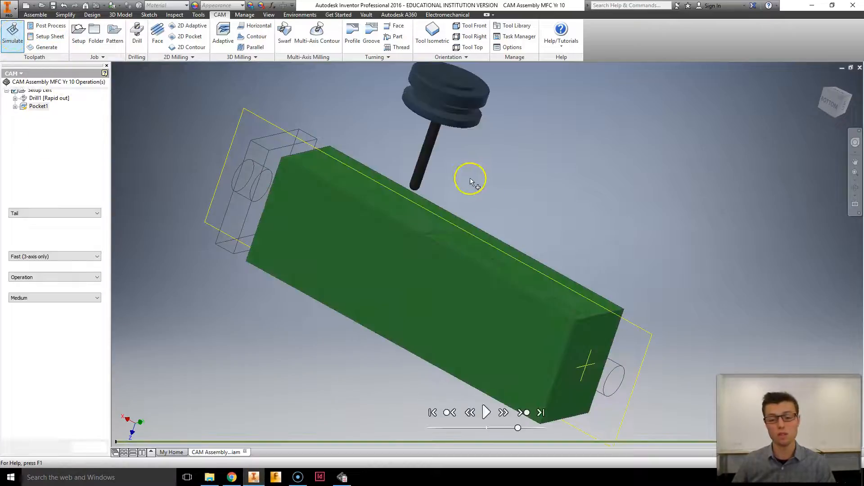
click(487, 413)
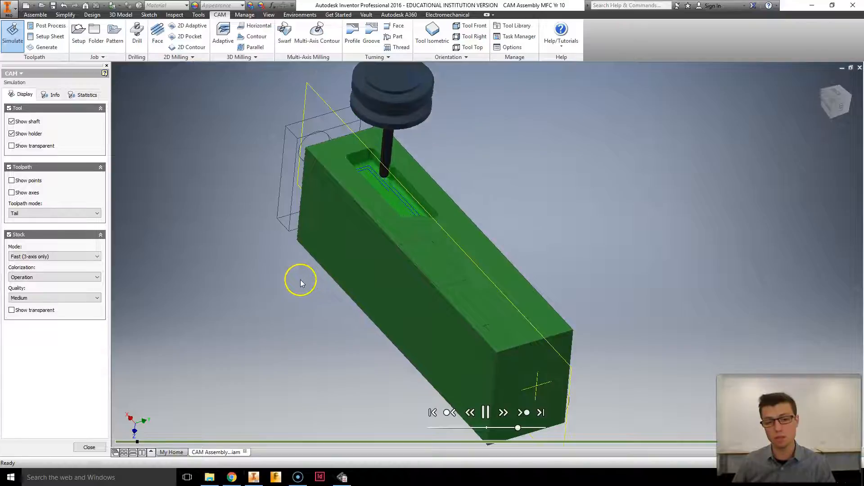
shift+middle_drag(300, 280, 277, 290)
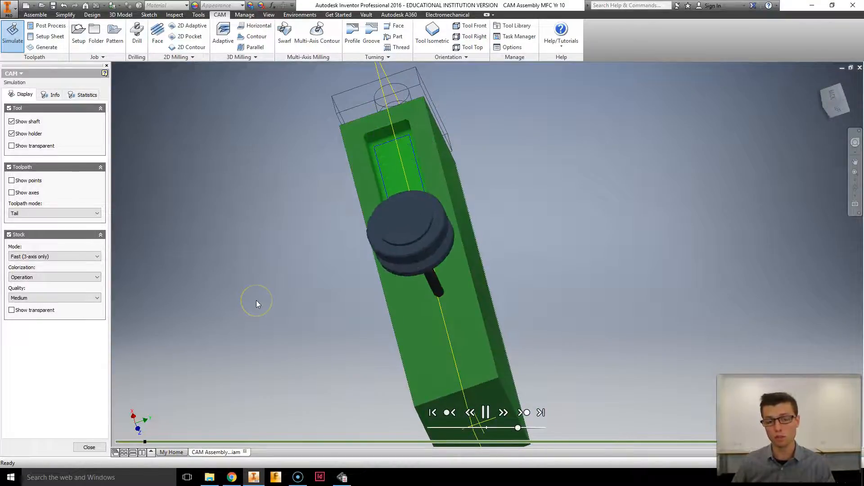
shift+middle_drag(315, 391, 356, 378)
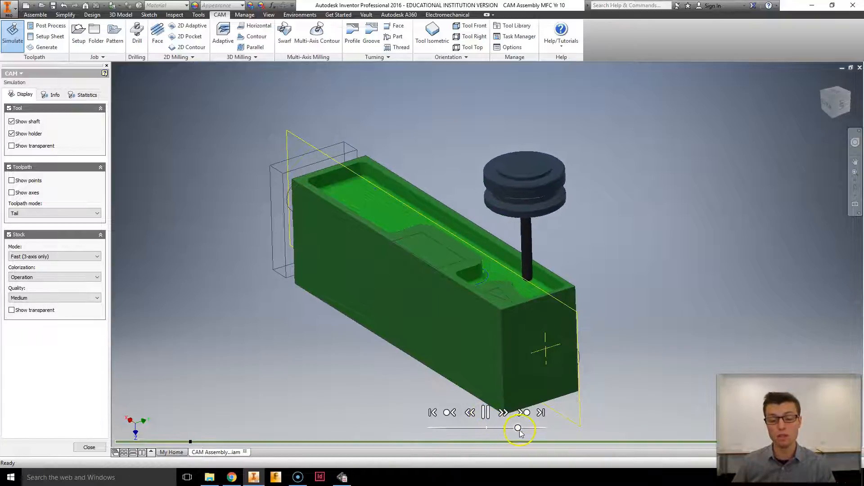
drag(517, 427, 546, 428)
click(253, 276)
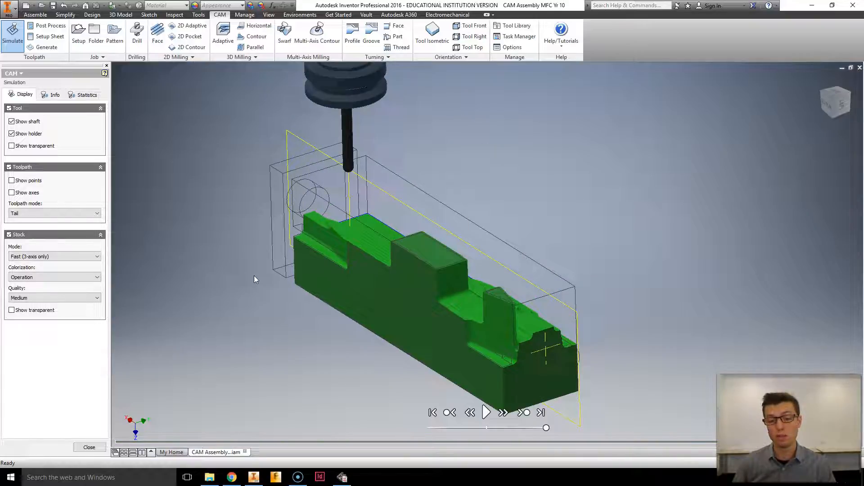
- Examine the simulated roughed car body from both sides and the end, and close the simulation
shift+middle_drag(535, 257, 434, 263)
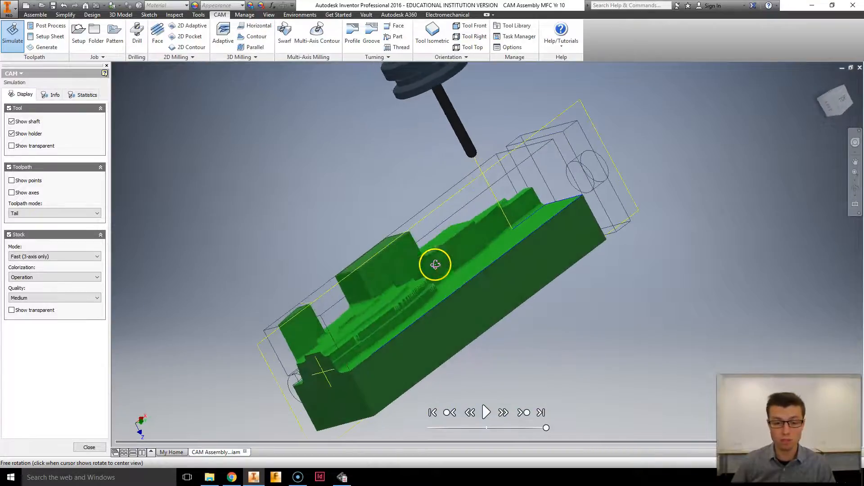
shift+middle_drag(214, 297, 312, 293)
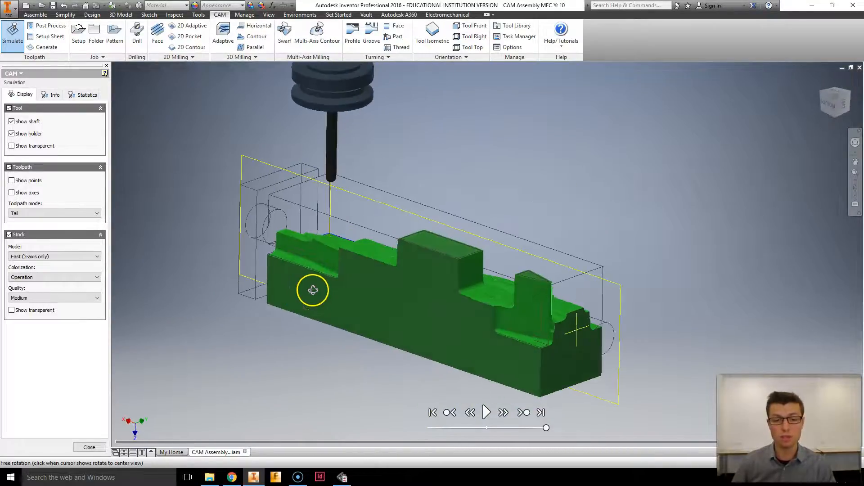
shift+middle_drag(353, 357, 364, 388)
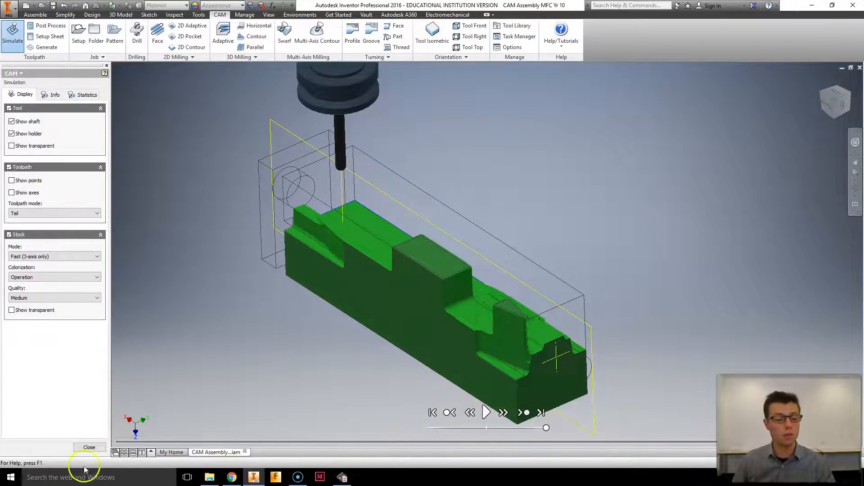
click(89, 447)
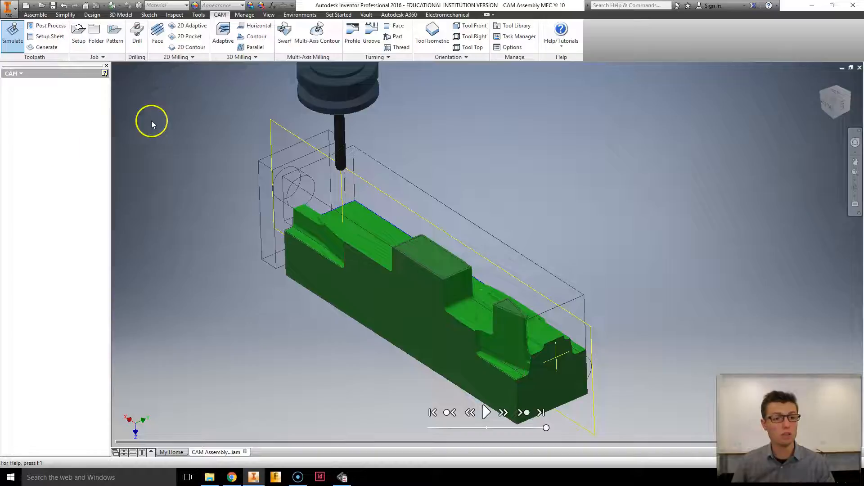